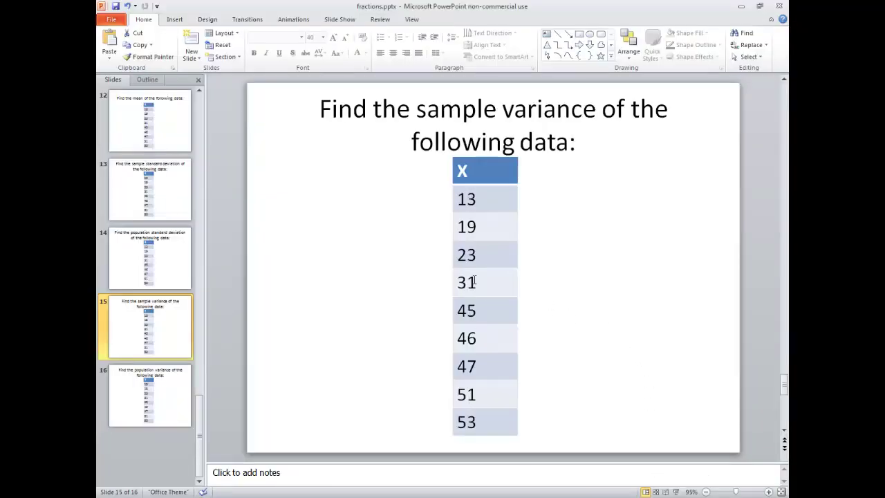
- Delete the old L1 entries and use 1:Clear L1 to empty the list
{"action": "key", "text": "alt+Tab"}
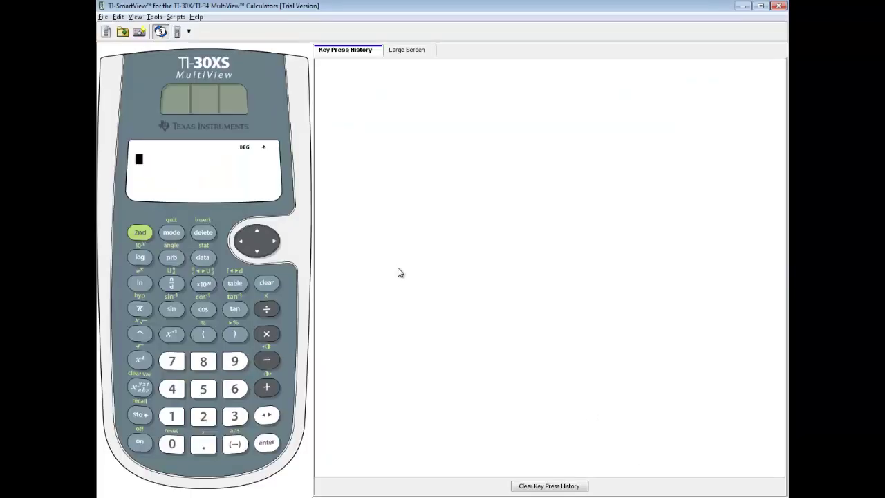
{"action": "left_click", "coordinate": [203, 257]}
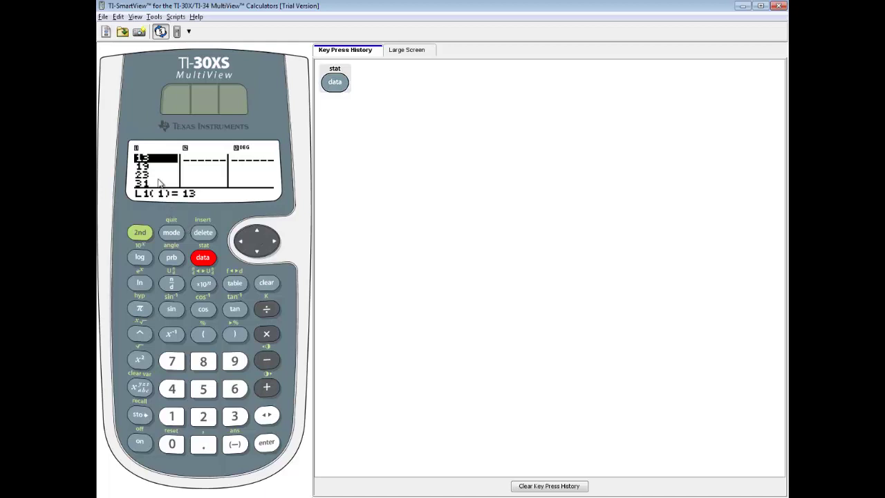
{"action": "left_click", "coordinate": [204, 233]}
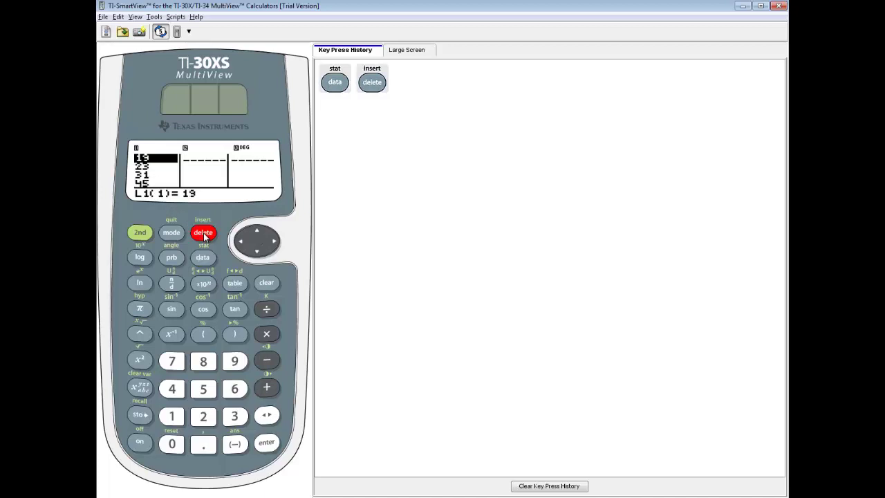
{"action": "left_click", "coordinate": [204, 233]}
{"action": "left_click", "coordinate": [203, 233]}
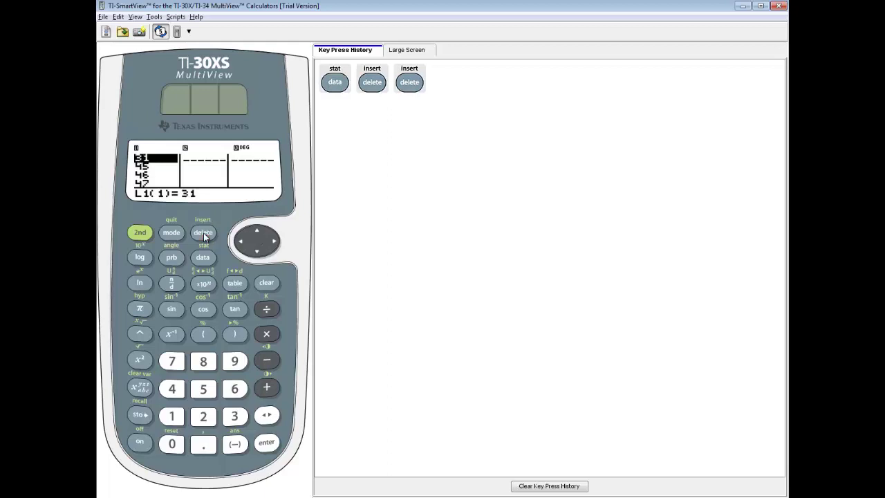
{"action": "left_click", "coordinate": [202, 257]}
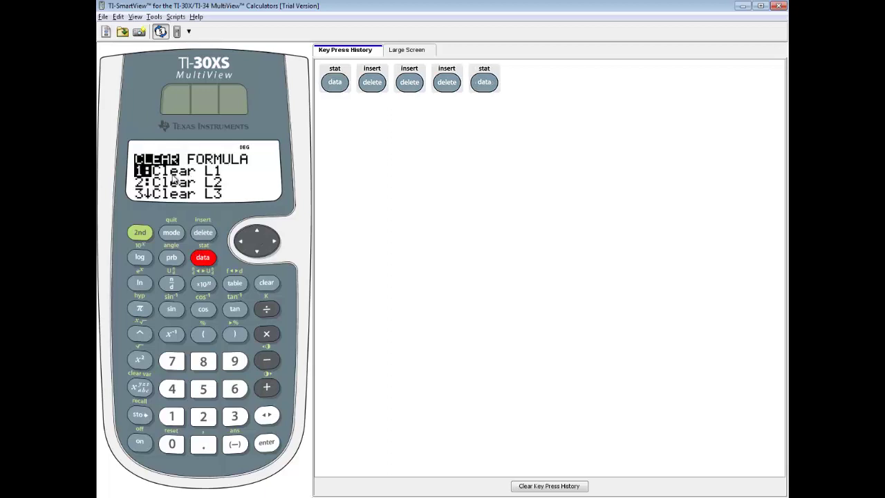
{"action": "left_click", "coordinate": [269, 447]}
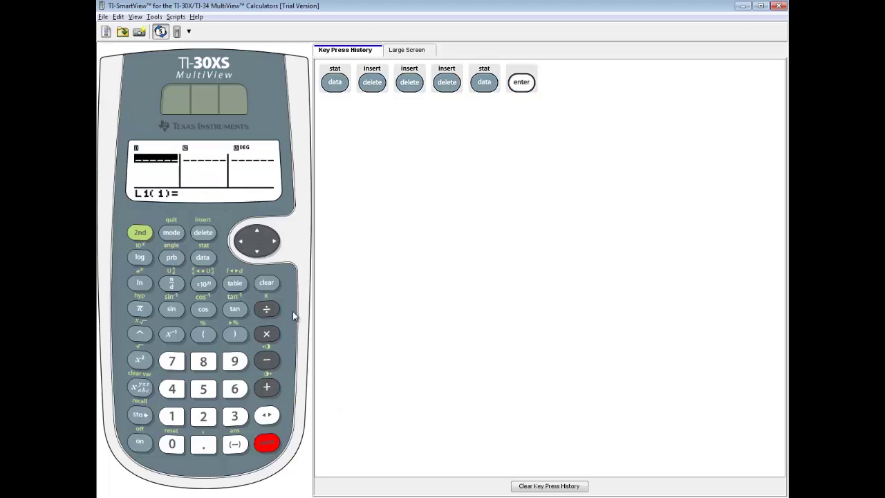
- Enter the first two slide values, 13 and 19, into L1
{"action": "key", "text": "alt+Tab"}
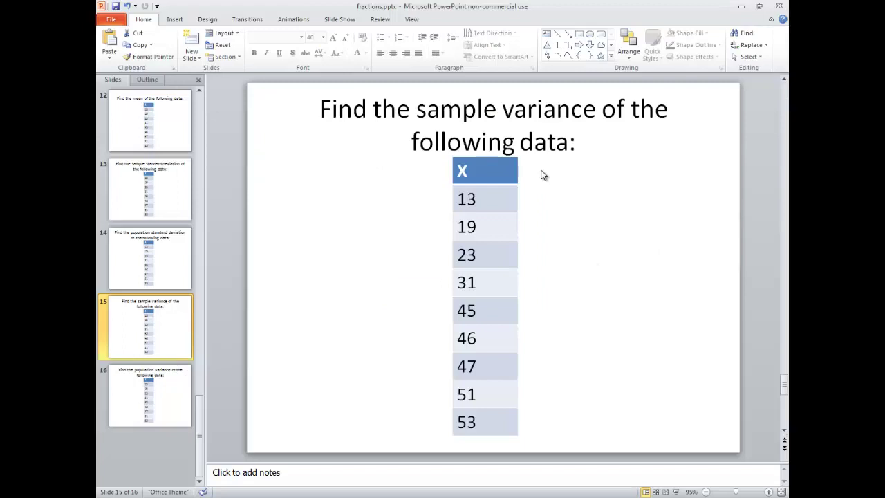
{"action": "key", "text": "alt+Tab"}
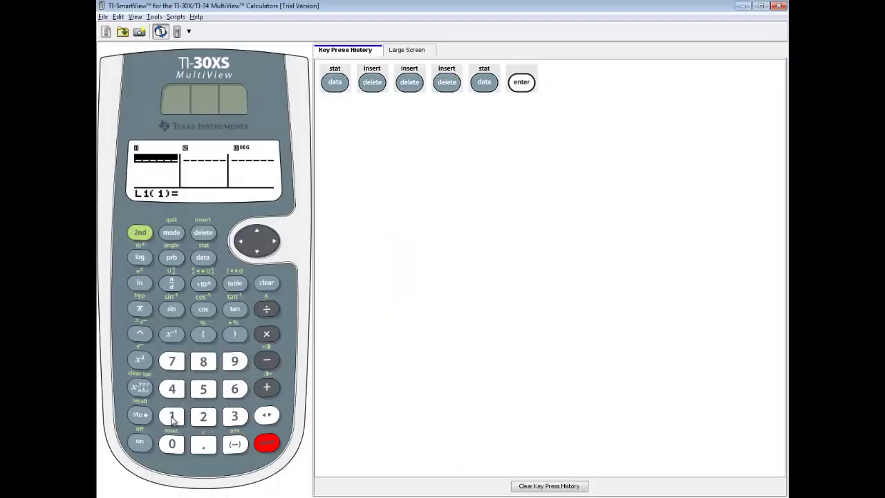
{"action": "left_click", "coordinate": [171, 416]}
{"action": "left_click", "coordinate": [235, 418]}
{"action": "left_click", "coordinate": [267, 444]}
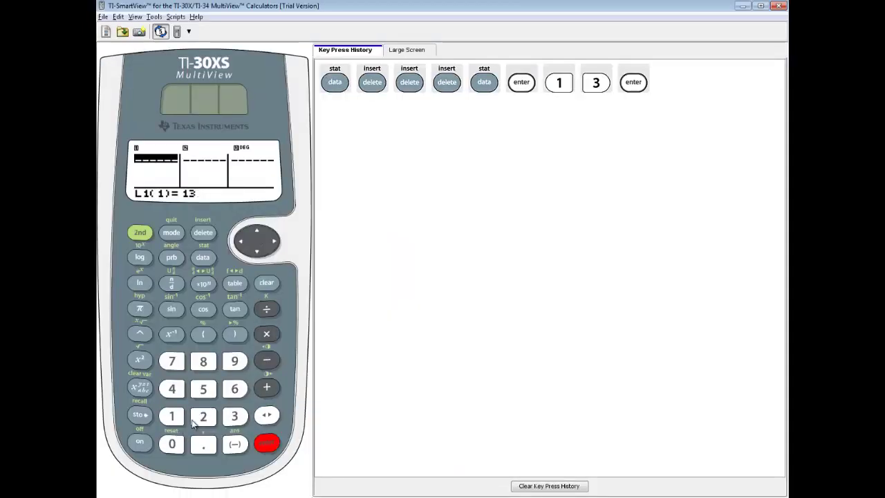
{"action": "left_click", "coordinate": [172, 419]}
{"action": "left_click", "coordinate": [234, 361]}
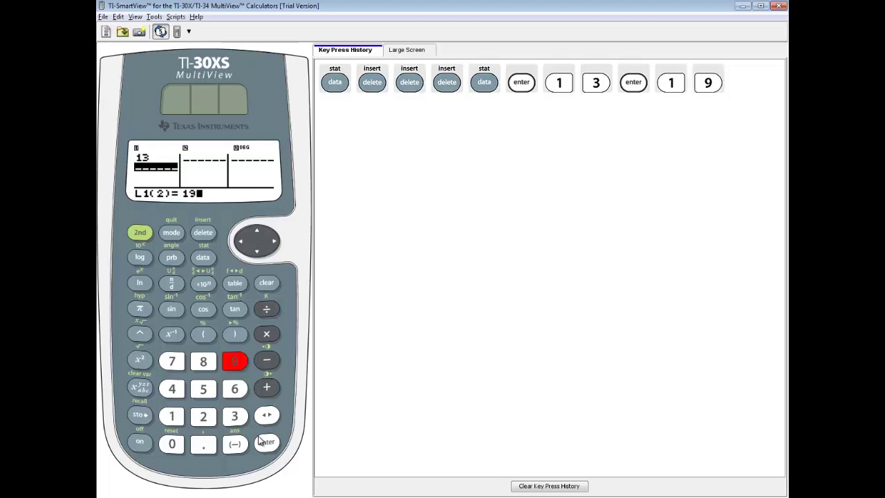
{"action": "left_click", "coordinate": [265, 443]}
- Add the next values 23, 31 and 45 to L1
{"action": "key", "text": "alt+Tab"}
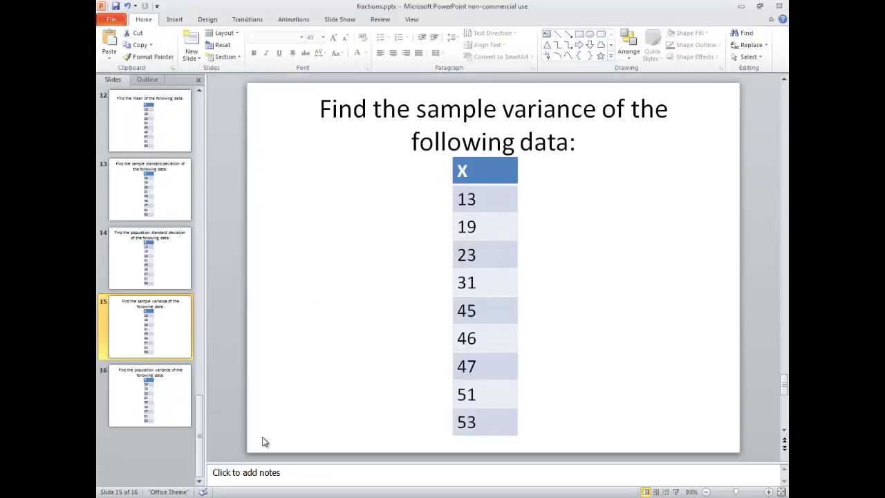
{"action": "key", "text": "alt+Tab"}
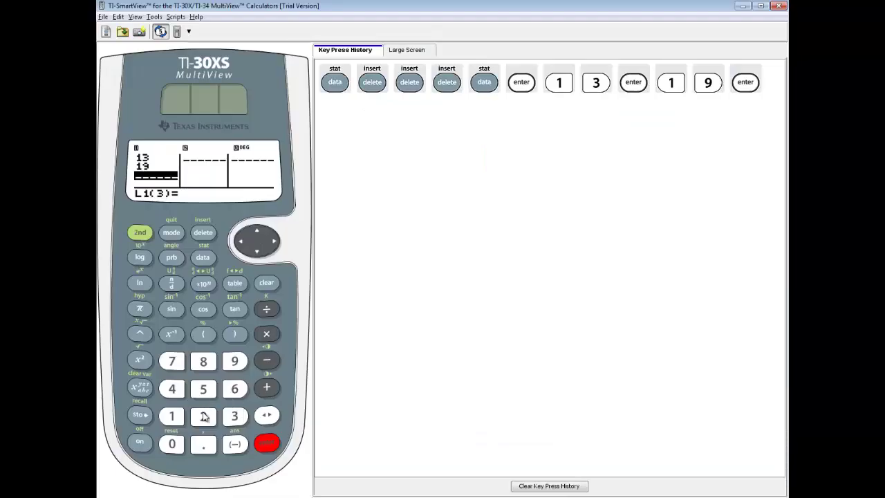
{"action": "left_click", "coordinate": [203, 416]}
{"action": "left_click", "coordinate": [235, 416]}
{"action": "left_click", "coordinate": [267, 442]}
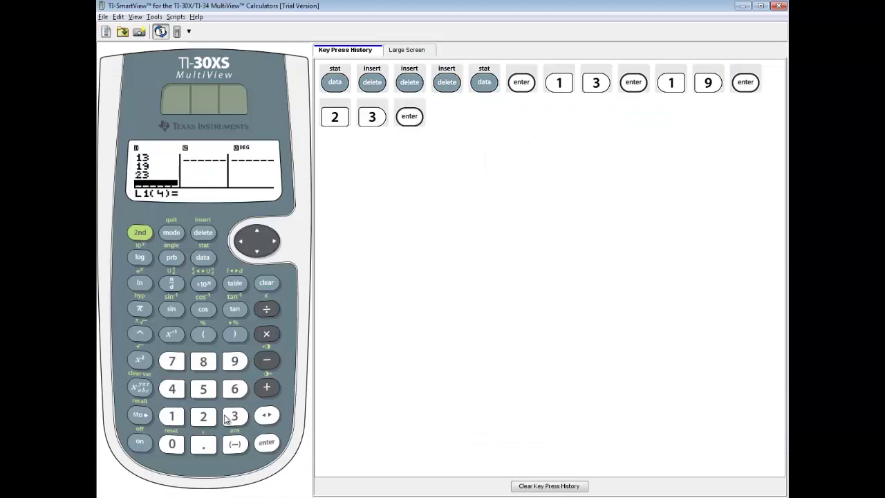
{"action": "left_click", "coordinate": [234, 416]}
{"action": "left_click", "coordinate": [172, 416]}
{"action": "left_click", "coordinate": [267, 444]}
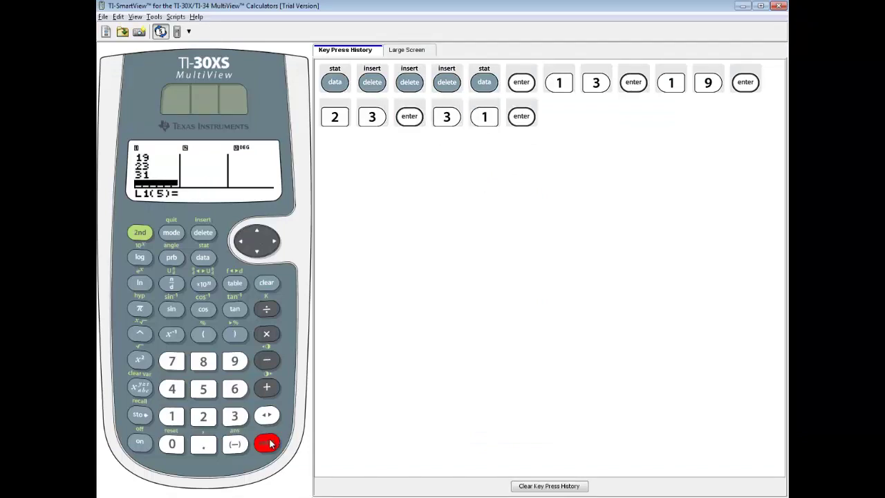
{"action": "key", "text": "alt+Tab"}
{"action": "key", "text": "alt+Tab"}
{"action": "key", "text": "4"}
{"action": "key", "text": "5"}
{"action": "key", "text": "Return"}
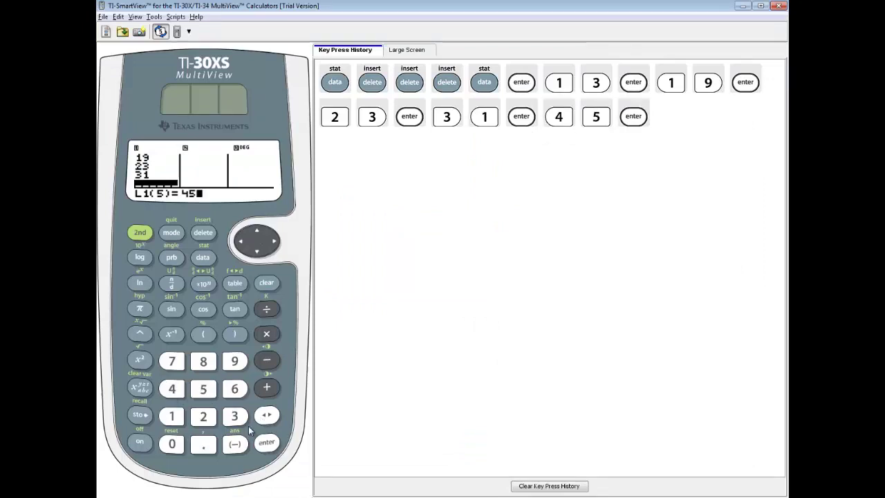
- Add the remaining values 46, 47, 51 and 53 to finish L1
{"action": "left_click", "coordinate": [177, 391]}
{"action": "left_click", "coordinate": [234, 389]}
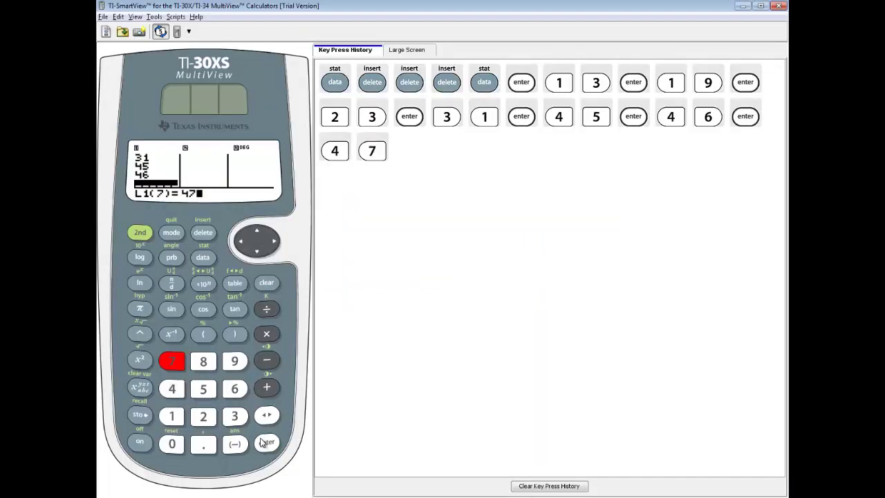
{"action": "left_click", "coordinate": [267, 442]}
{"action": "left_click", "coordinate": [204, 389]}
{"action": "left_click", "coordinate": [173, 416]}
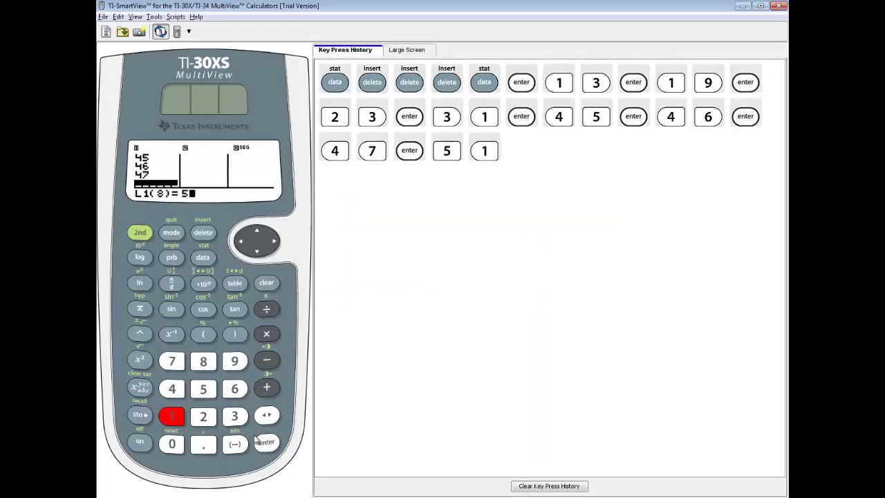
{"action": "left_click", "coordinate": [270, 444]}
{"action": "key", "text": "alt+Tab"}
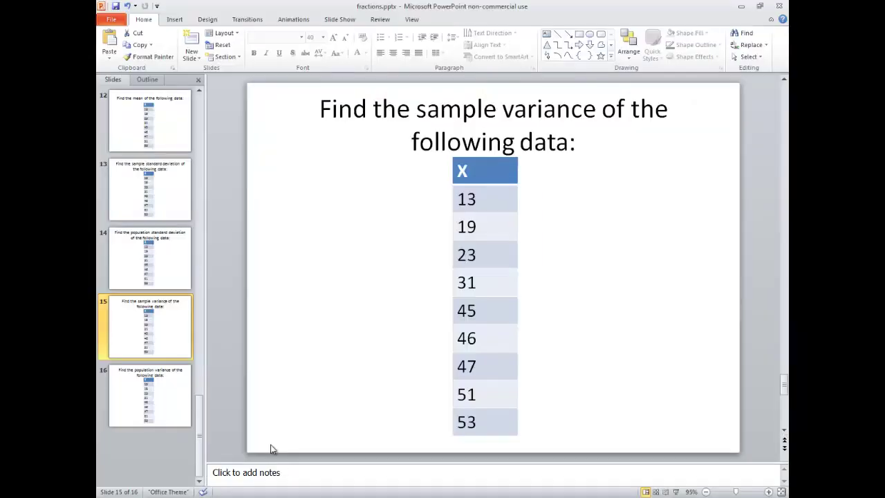
{"action": "key", "text": "alt+Tab"}
{"action": "left_click", "coordinate": [203, 389]}
{"action": "left_click", "coordinate": [235, 416]}
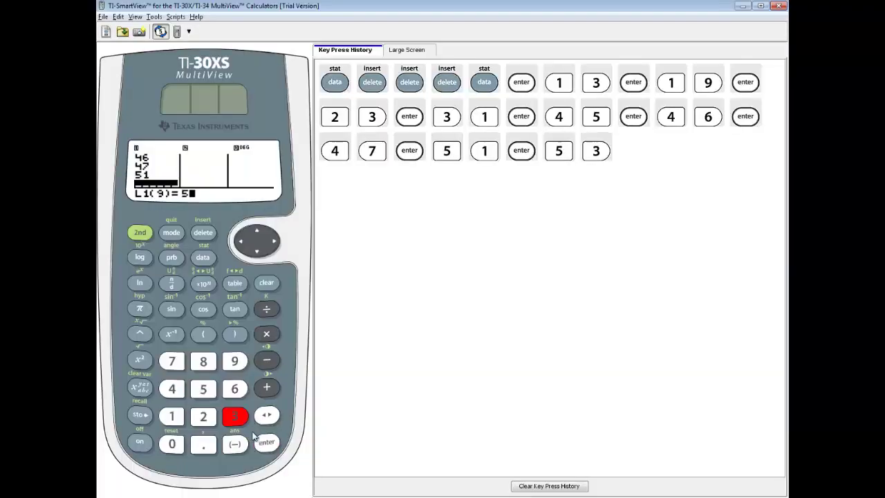
{"action": "left_click", "coordinate": [266, 442]}
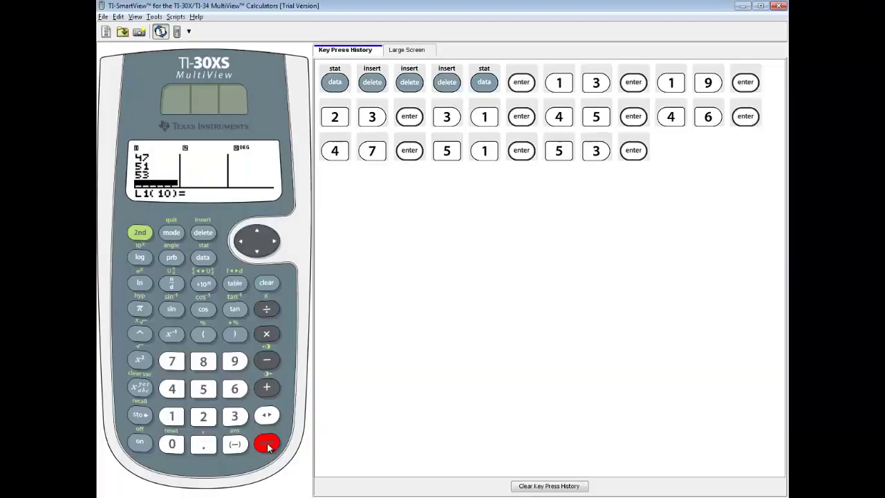
- Scroll back up through the L1 entries to check them, then quit to the home screen
{"action": "left_click", "coordinate": [257, 233]}
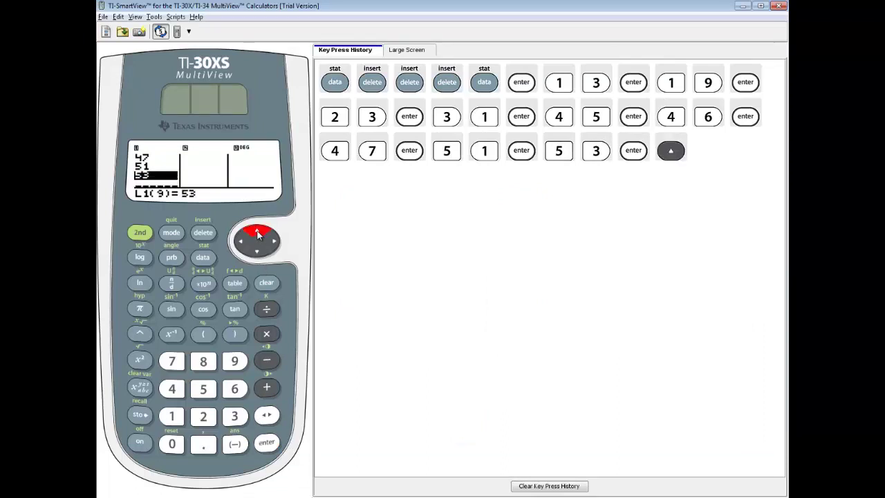
{"action": "left_click", "coordinate": [257, 233]}
{"action": "left_click", "coordinate": [257, 233]}
{"action": "left_click", "coordinate": [258, 233]}
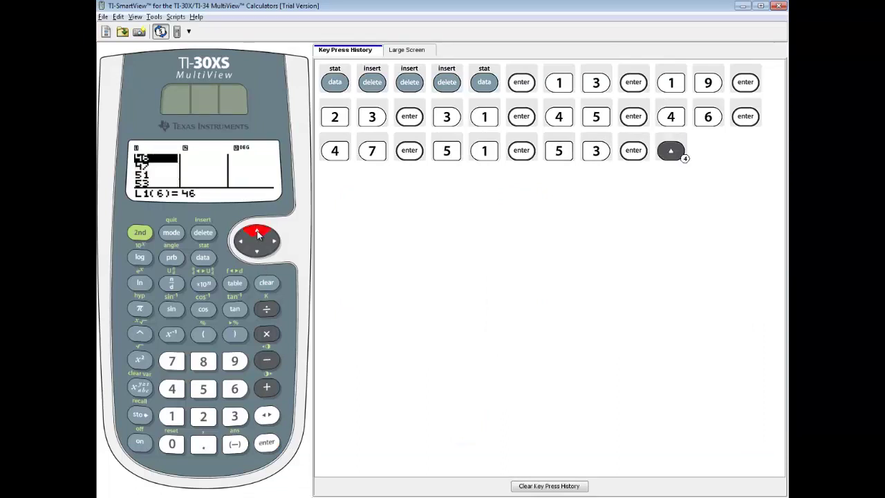
{"action": "left_click", "coordinate": [257, 233]}
{"action": "left_click", "coordinate": [257, 233]}
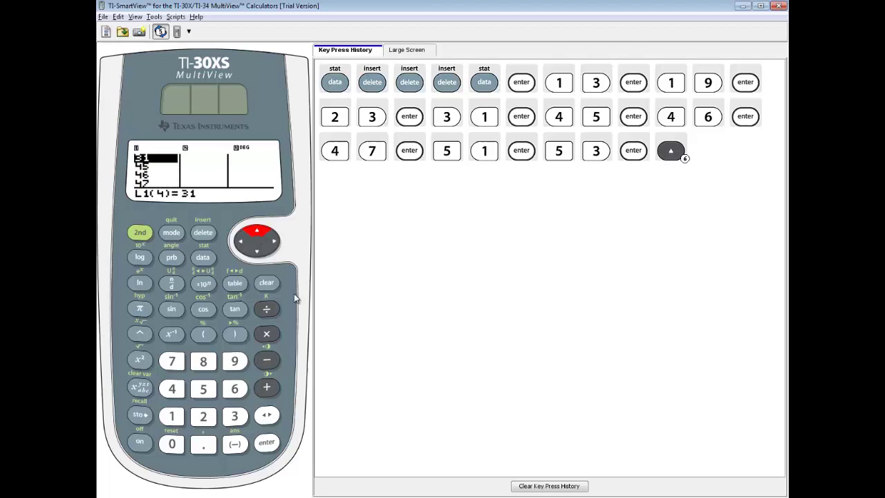
{"action": "left_click", "coordinate": [147, 235]}
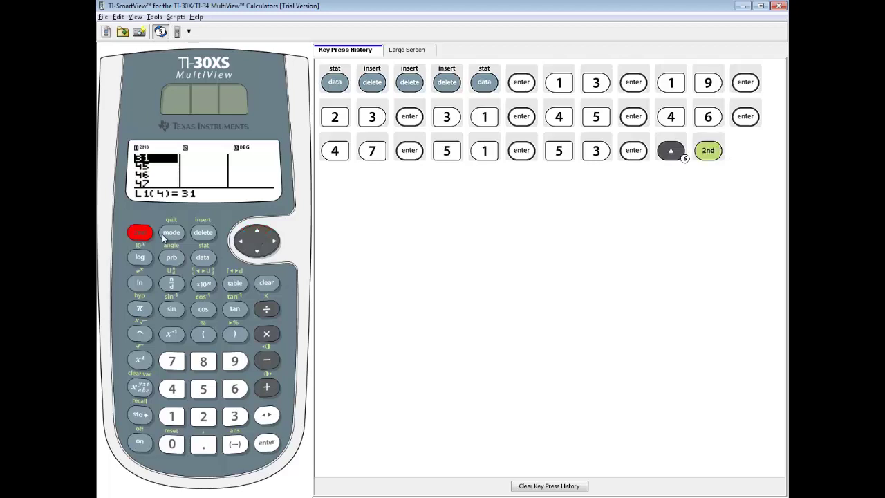
{"action": "left_click", "coordinate": [177, 235]}
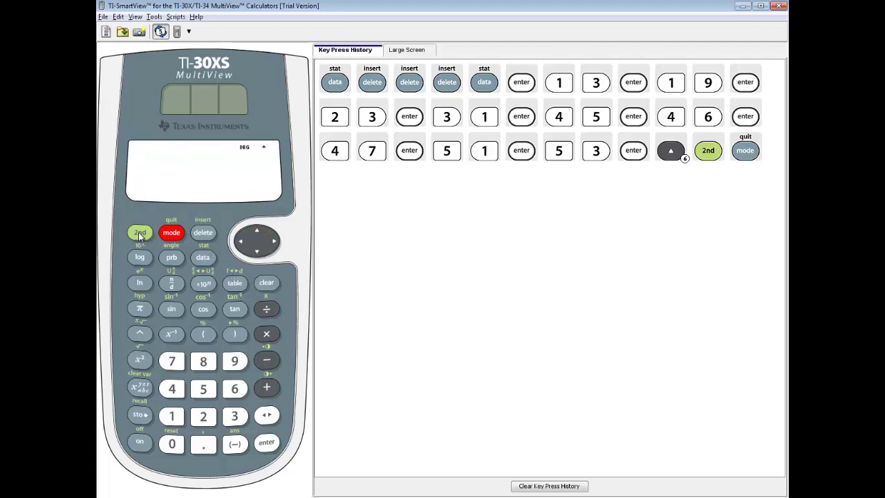
- Open 1-Var Stats with data L1 and frequency ONE, with CALC highlighted
{"action": "left_click", "coordinate": [139, 232]}
{"action": "left_click", "coordinate": [207, 261]}
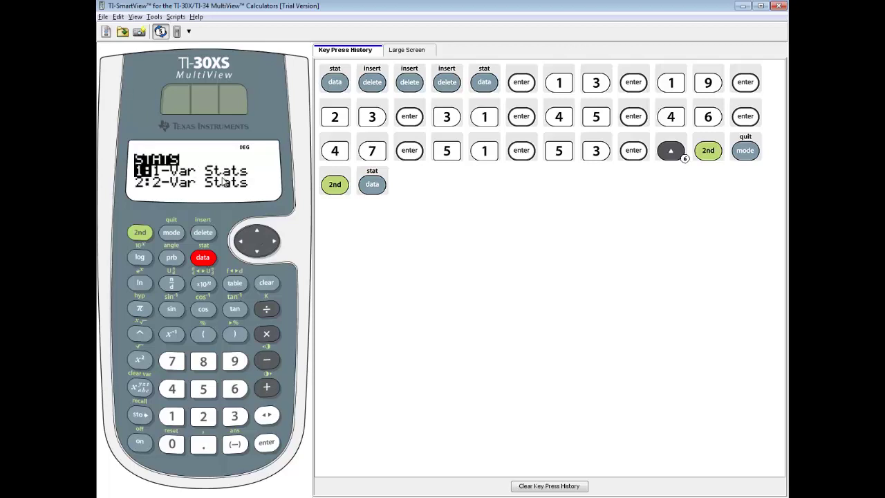
{"action": "left_click", "coordinate": [268, 443]}
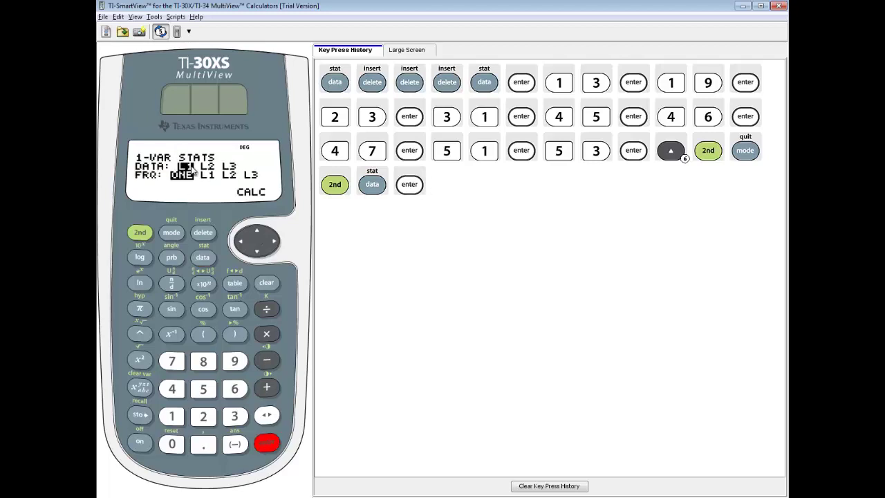
{"action": "left_click", "coordinate": [259, 255]}
{"action": "left_click", "coordinate": [259, 254]}
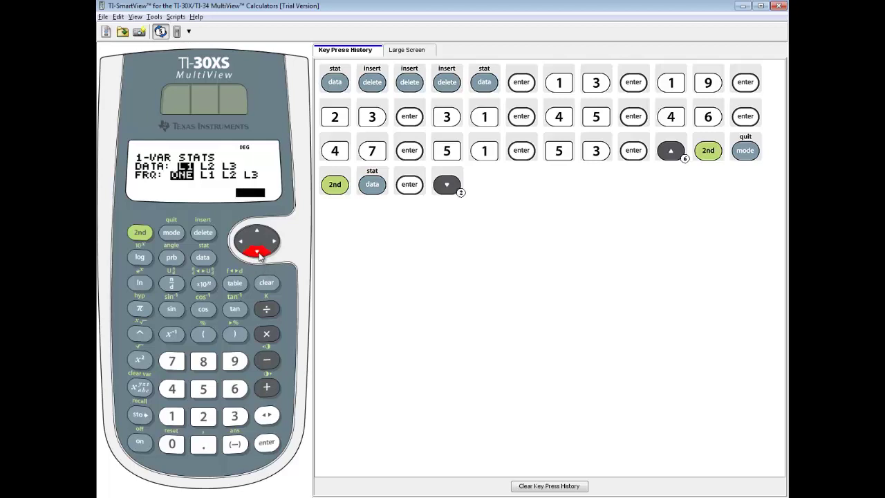
- Calculate 1-Var Stats and scroll to Sx=15.10886421, with n=9 and mean 36.44444444
{"action": "left_click", "coordinate": [268, 445]}
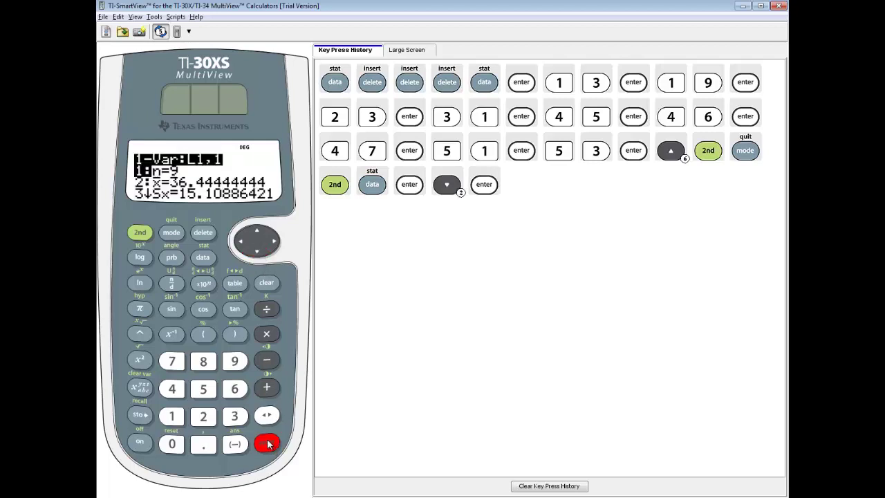
{"action": "left_click", "coordinate": [258, 255]}
{"action": "left_click", "coordinate": [259, 254]}
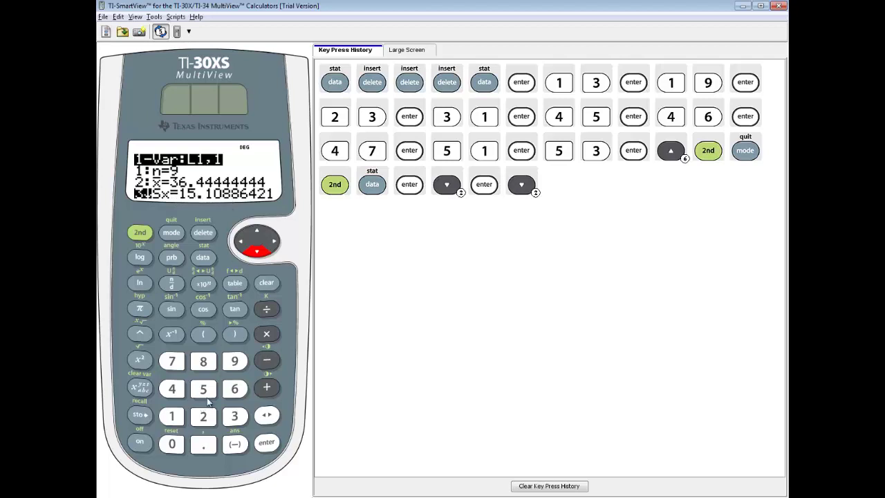
- Clear the screen and evaluate 15.10886421², giving 228.2777777
{"action": "left_click", "coordinate": [267, 283]}
{"action": "left_click", "coordinate": [172, 416]}
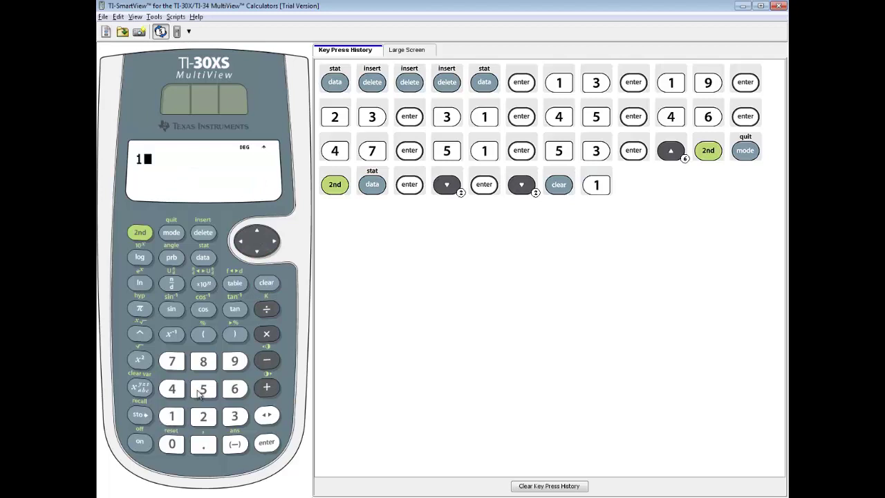
{"action": "left_click", "coordinate": [200, 390]}
{"action": "left_click", "coordinate": [203, 447]}
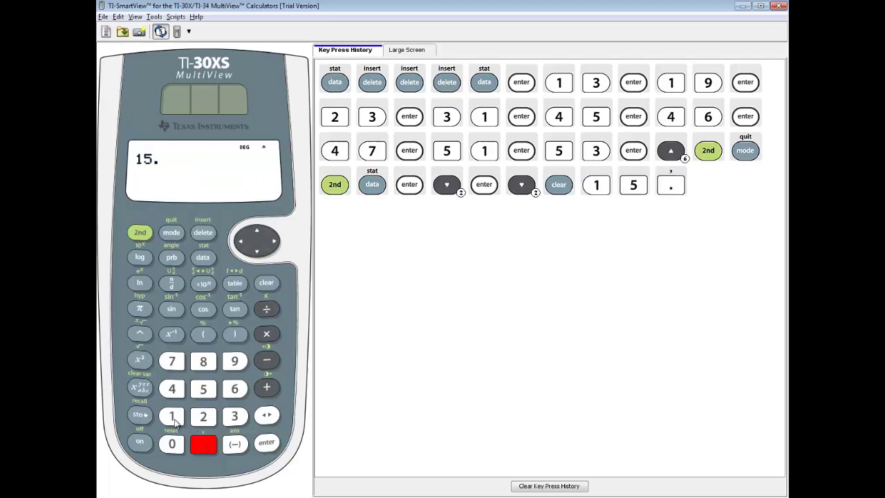
{"action": "left_click", "coordinate": [173, 417]}
{"action": "left_click", "coordinate": [172, 443]}
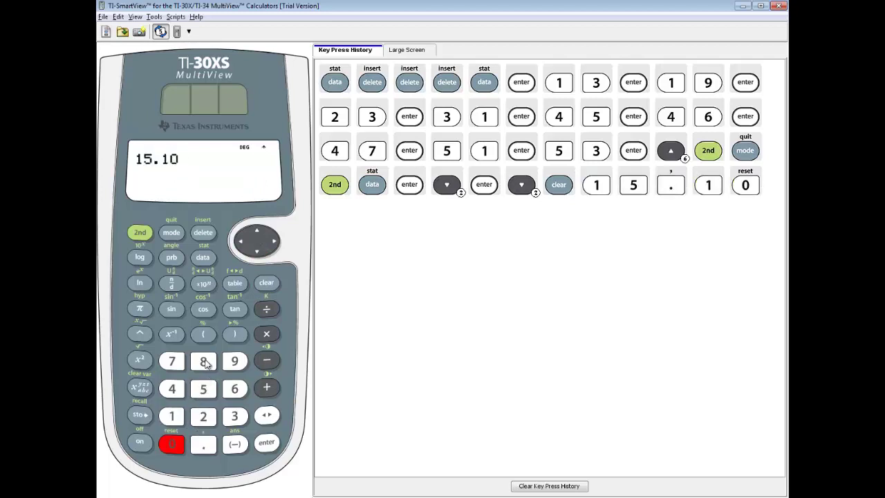
{"action": "left_click", "coordinate": [204, 363]}
{"action": "left_click", "coordinate": [204, 363]}
{"action": "left_click", "coordinate": [235, 390]}
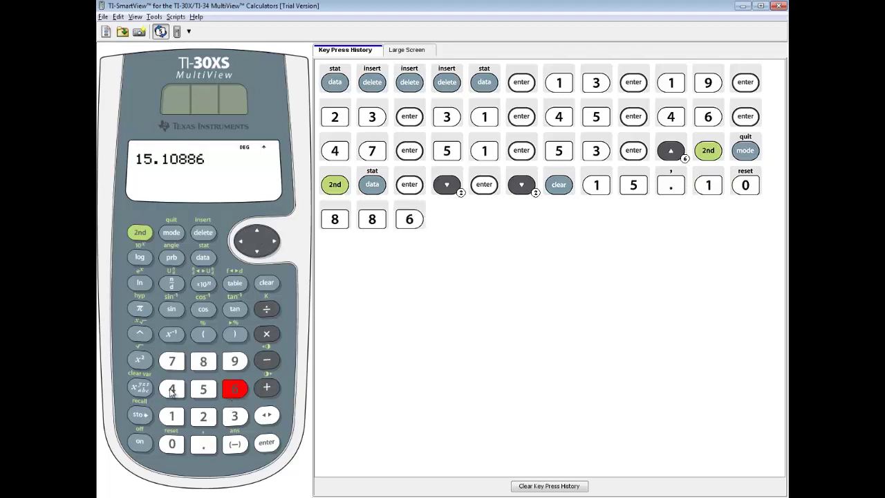
{"action": "left_click", "coordinate": [172, 390]}
{"action": "left_click", "coordinate": [203, 416]}
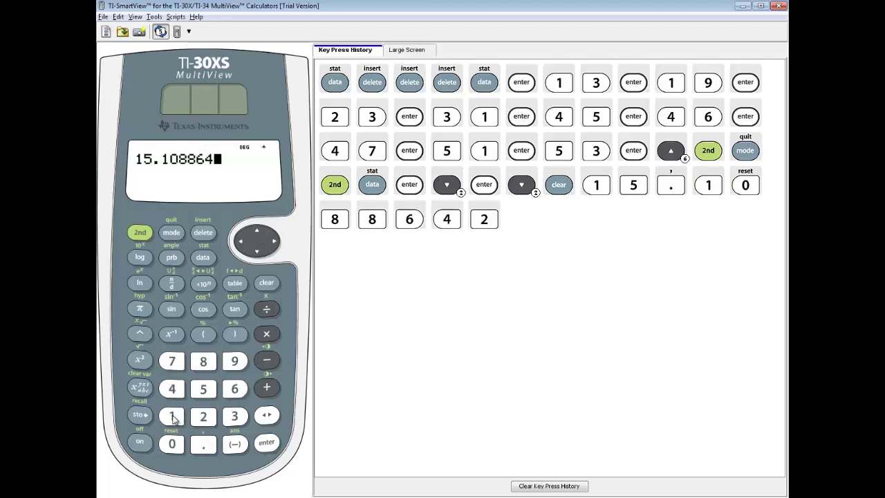
{"action": "left_click", "coordinate": [172, 418]}
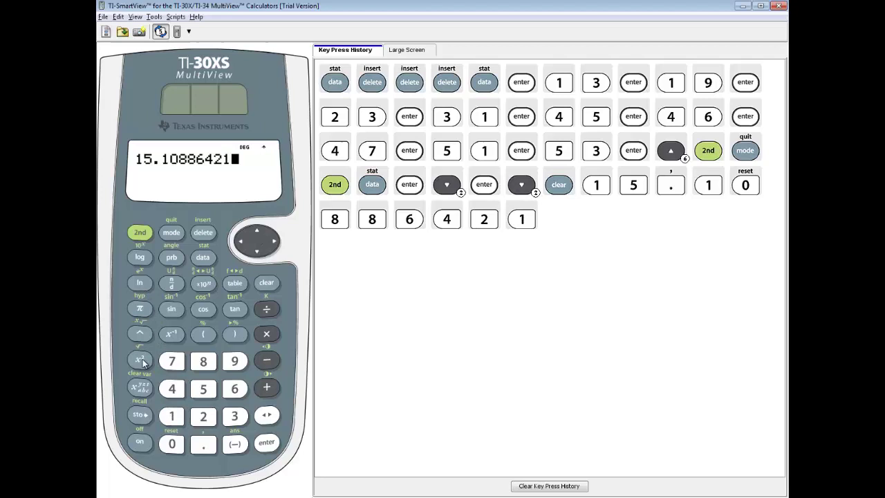
{"action": "left_click", "coordinate": [140, 360]}
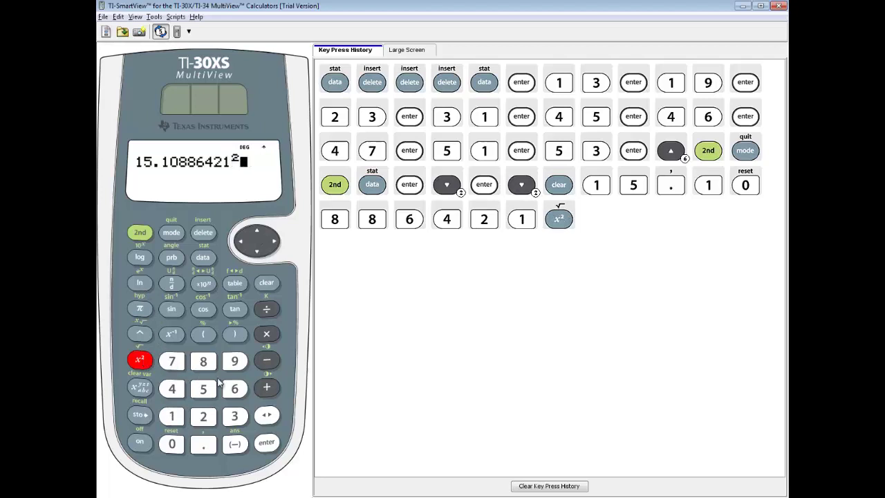
{"action": "left_click", "coordinate": [272, 444]}
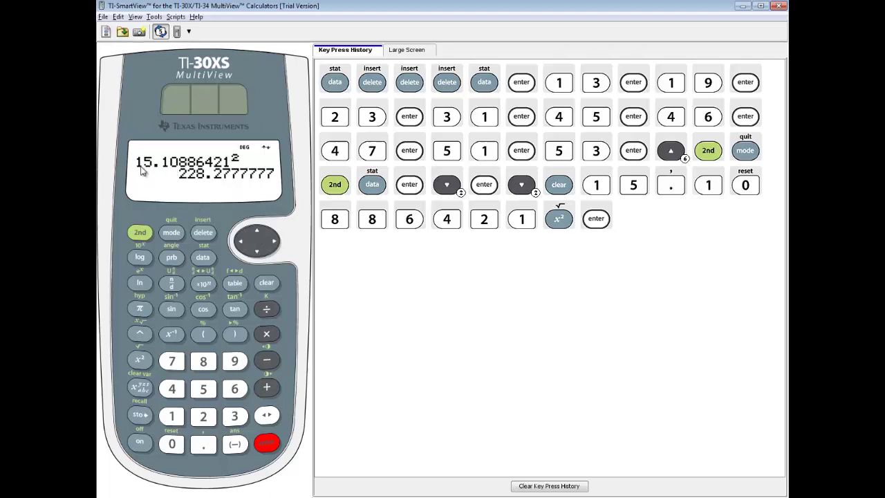
- Evaluate 15.1² to get 228.01
{"action": "left_click", "coordinate": [172, 417]}
{"action": "type", "text": "5."}
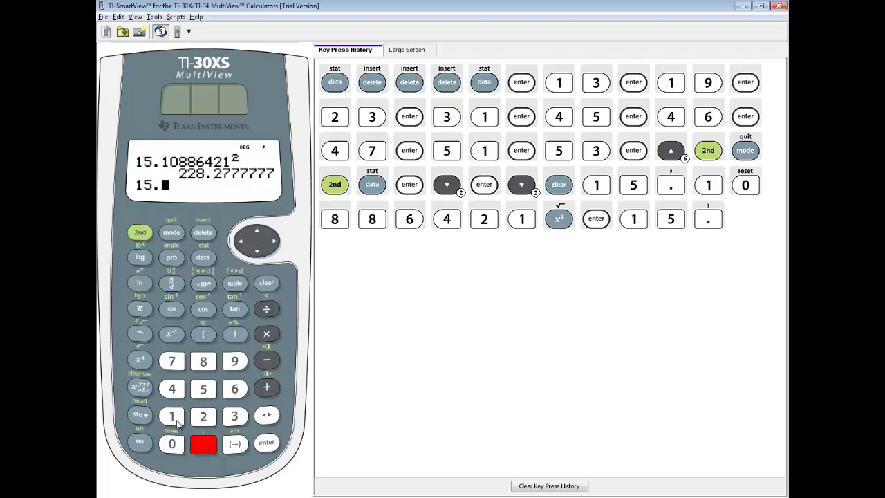
{"action": "left_click", "coordinate": [177, 423]}
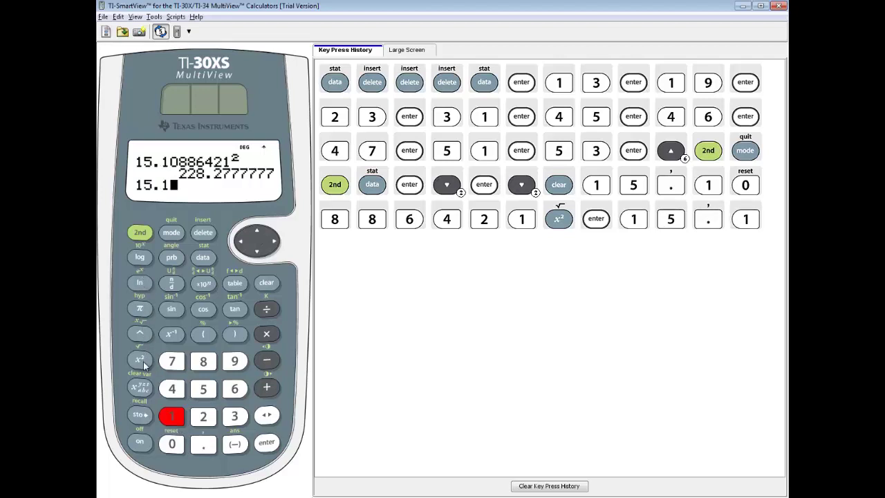
{"action": "left_click", "coordinate": [142, 363]}
{"action": "left_click", "coordinate": [269, 444]}
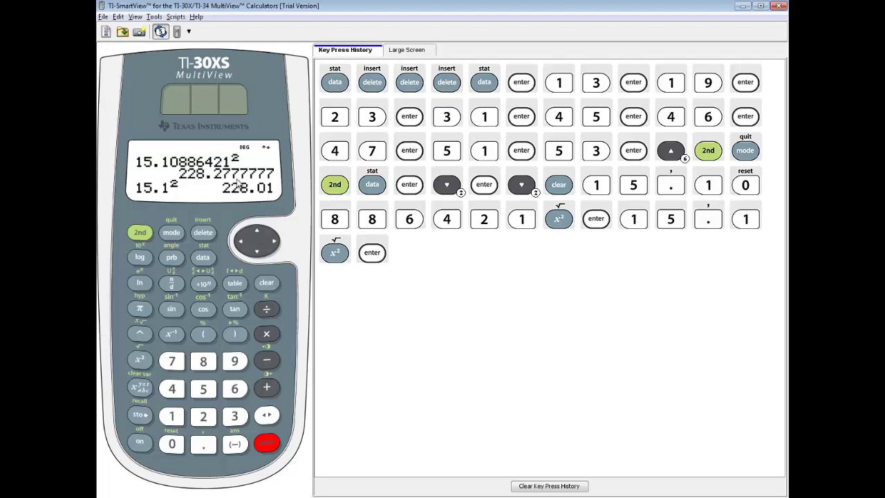
- Recalculate 1-Var Stats for L1 with frequency ONE
{"action": "key", "text": "shift"}
{"action": "left_click", "coordinate": [202, 258]}
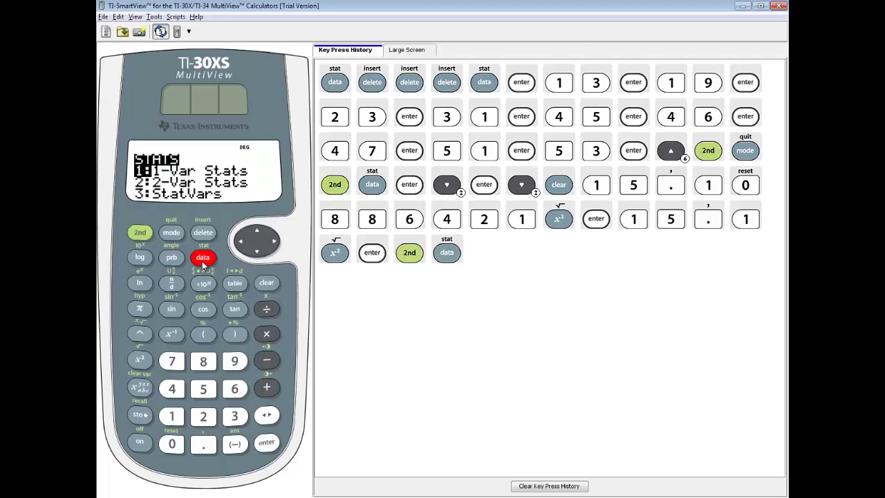
{"action": "left_click", "coordinate": [268, 445]}
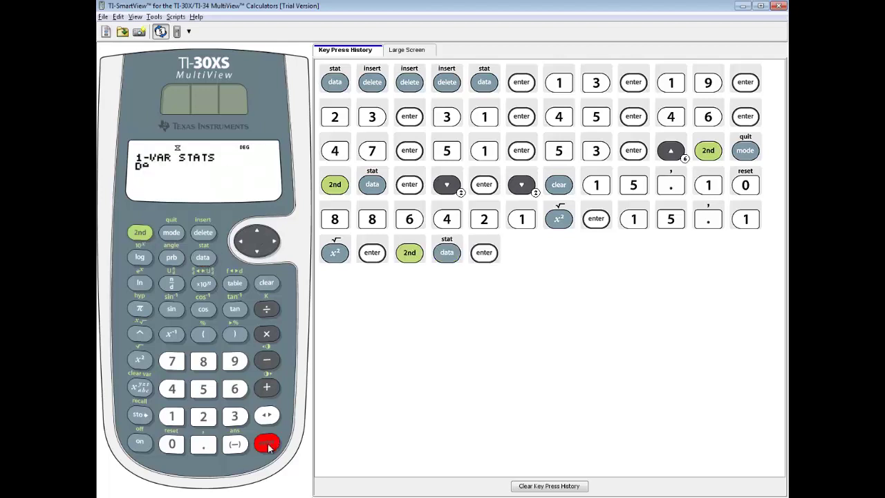
{"action": "left_click", "coordinate": [259, 252]}
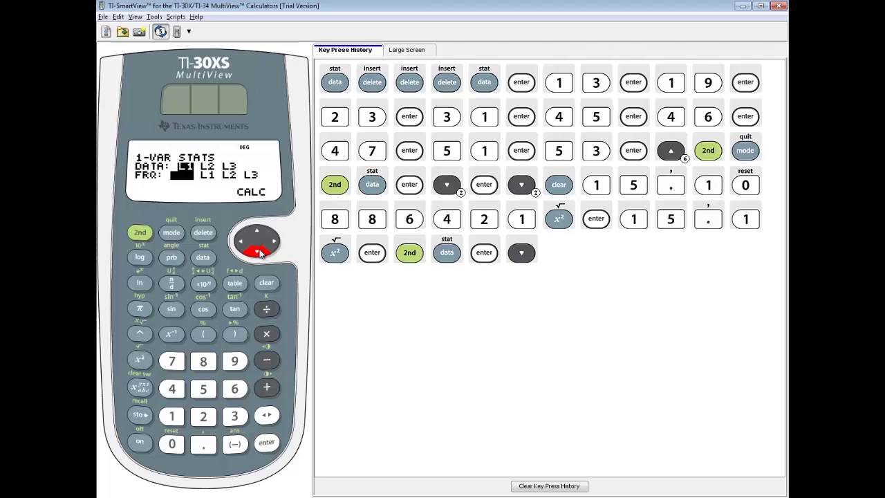
{"action": "left_click", "coordinate": [259, 252]}
{"action": "left_click", "coordinate": [267, 444]}
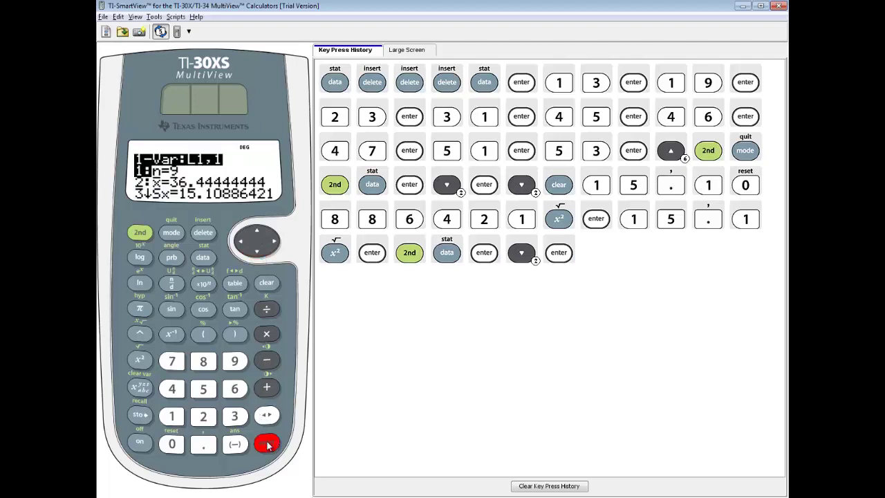
- Browse the results down to Σx² and back to Sx, then paste Sx
{"action": "left_click", "coordinate": [260, 252]}
{"action": "left_click", "coordinate": [259, 251]}
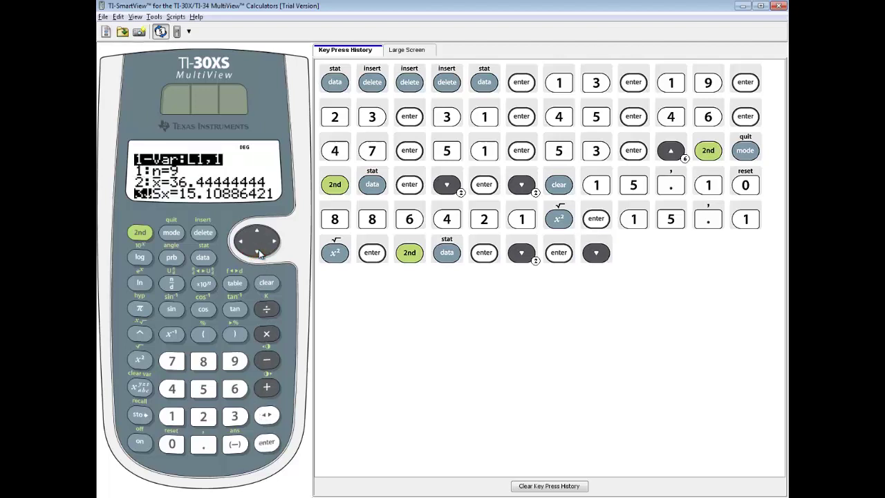
{"action": "left_click", "coordinate": [259, 251]}
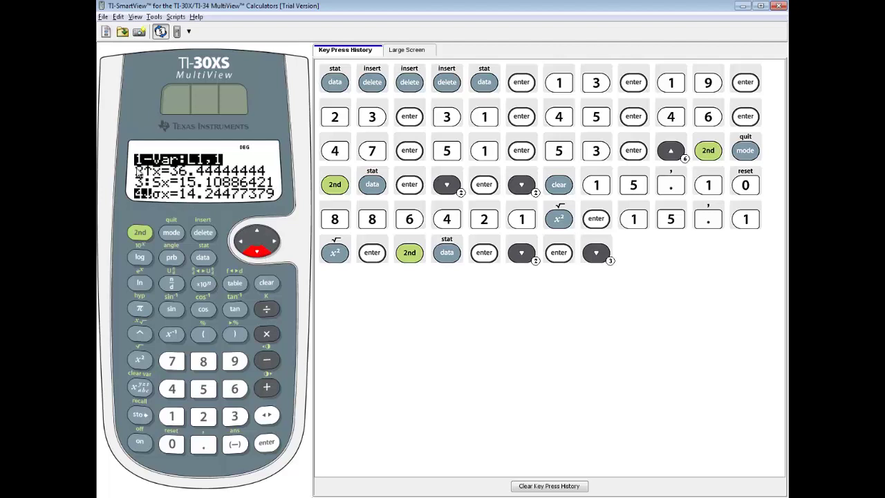
{"action": "left_click", "coordinate": [258, 254]}
{"action": "left_click", "coordinate": [258, 253]}
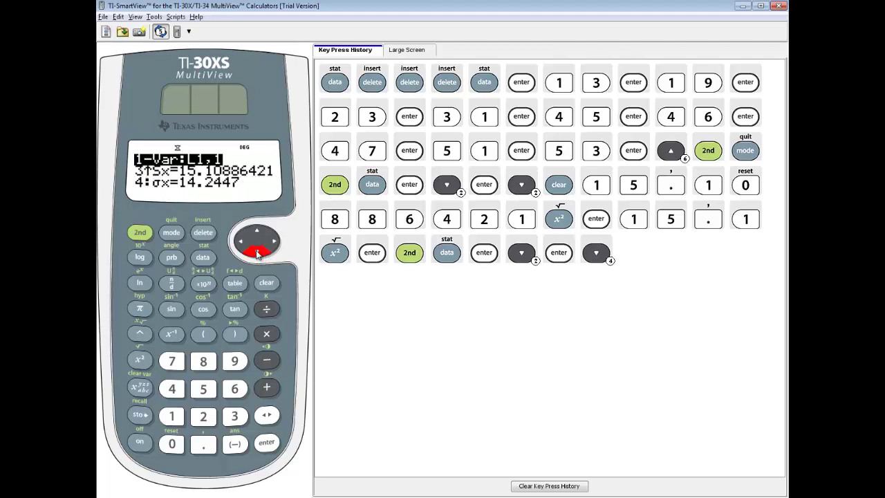
{"action": "left_click", "coordinate": [257, 253]}
{"action": "left_click", "coordinate": [258, 235]}
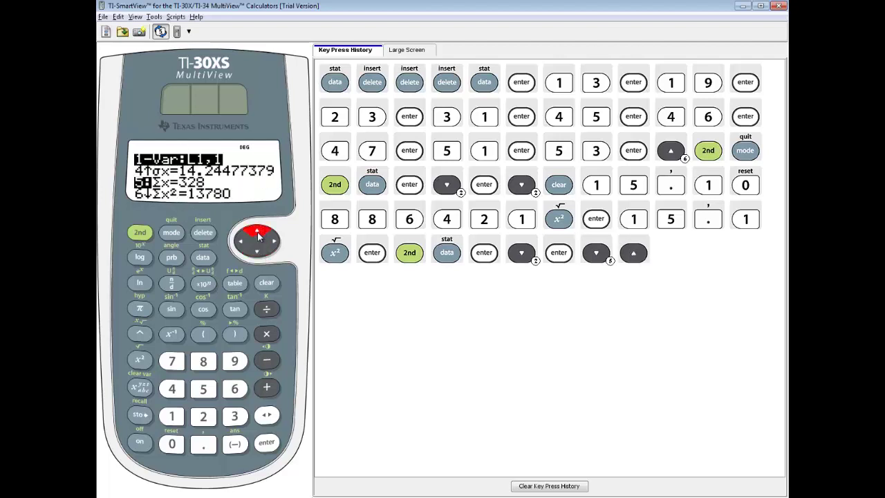
{"action": "left_click", "coordinate": [258, 235]}
{"action": "left_click", "coordinate": [258, 234]}
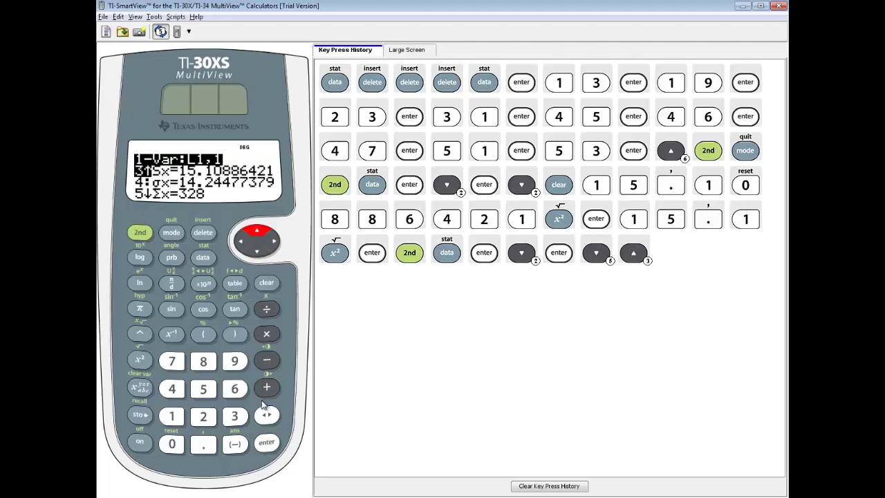
{"action": "left_click", "coordinate": [234, 418]}
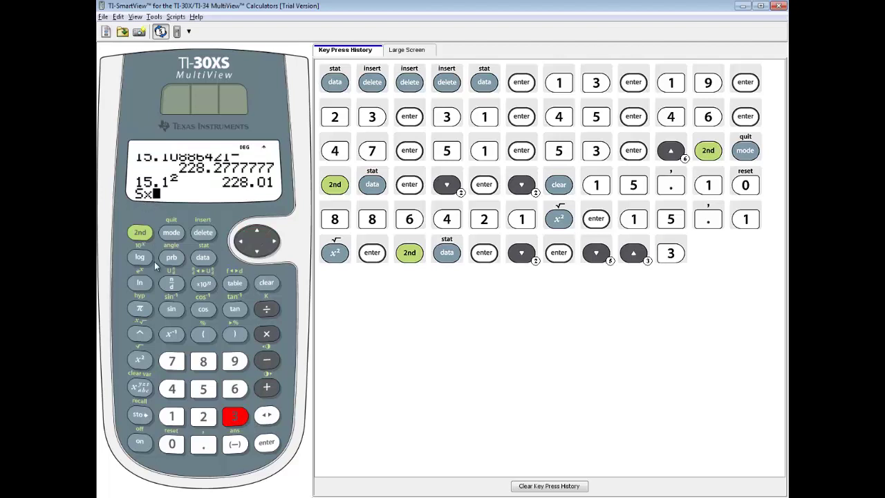
- Square Sx to get 4109/18, then convert it to the decimal 228.2777778
{"action": "left_click", "coordinate": [146, 362]}
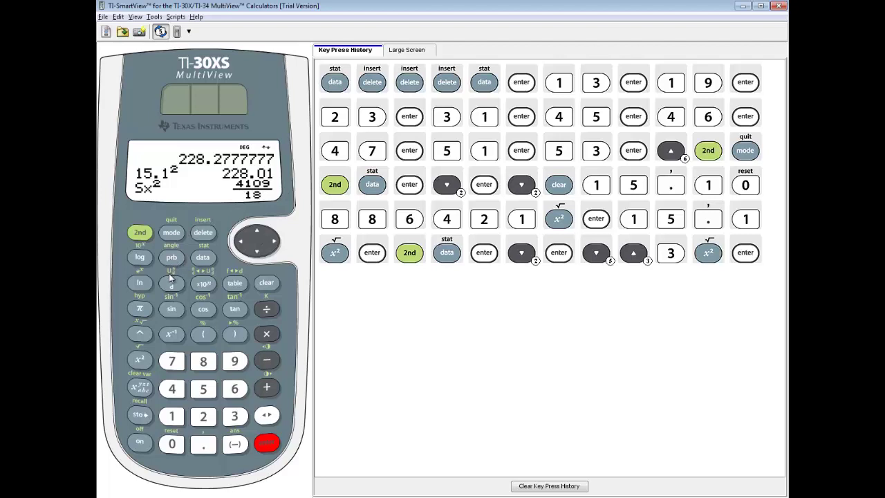
{"action": "left_click", "coordinate": [140, 233]}
{"action": "left_click", "coordinate": [235, 284]}
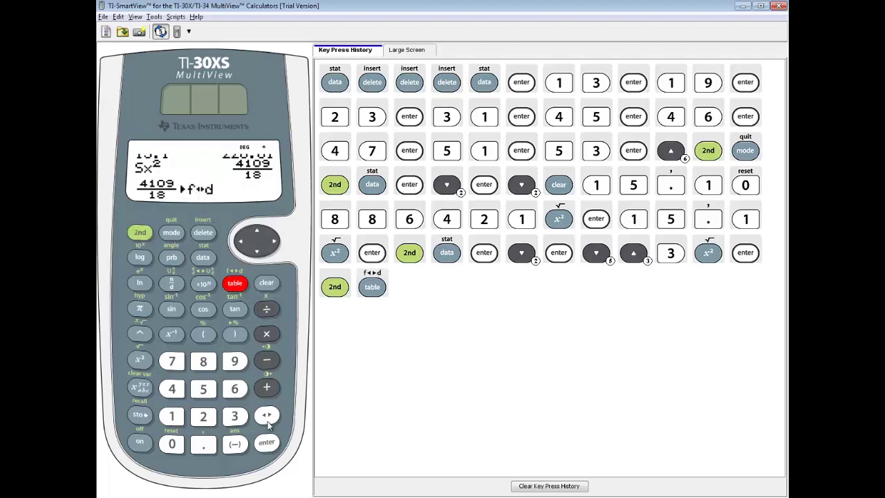
{"action": "left_click", "coordinate": [267, 446]}
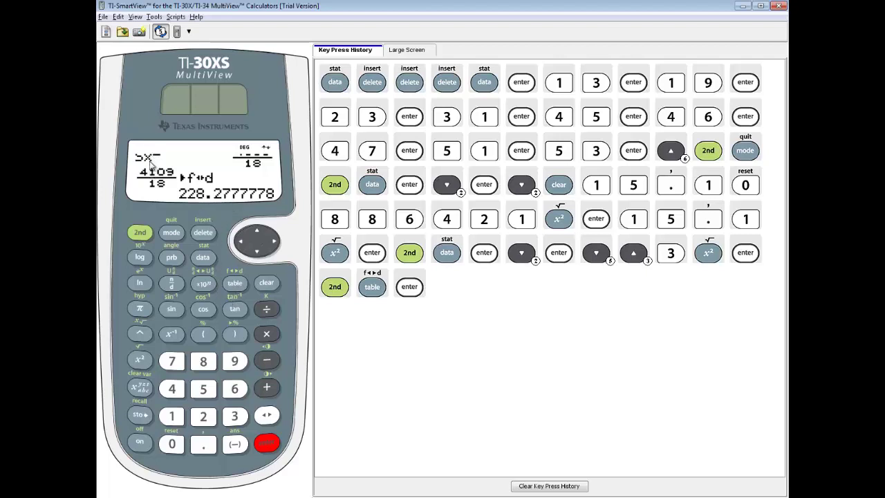
- Clear the screen, recall Sx from StatVars and square it, giving 4109/18
{"action": "left_click", "coordinate": [272, 287]}
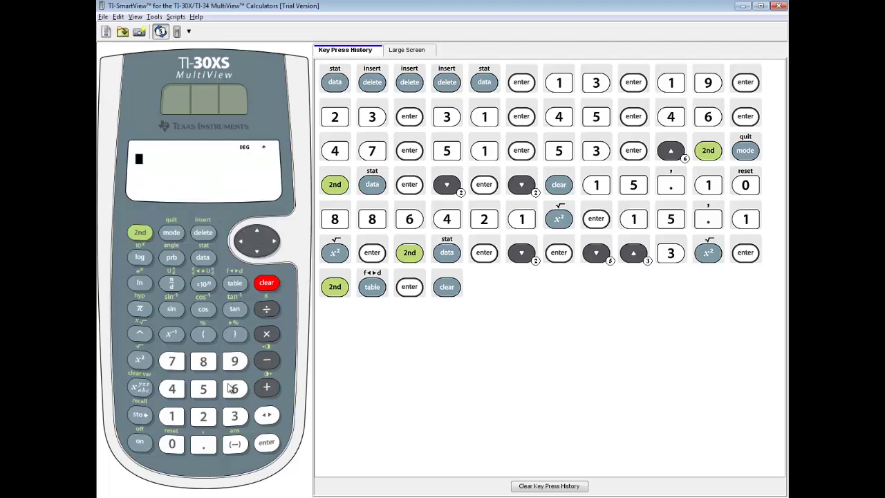
{"action": "left_click", "coordinate": [236, 417]}
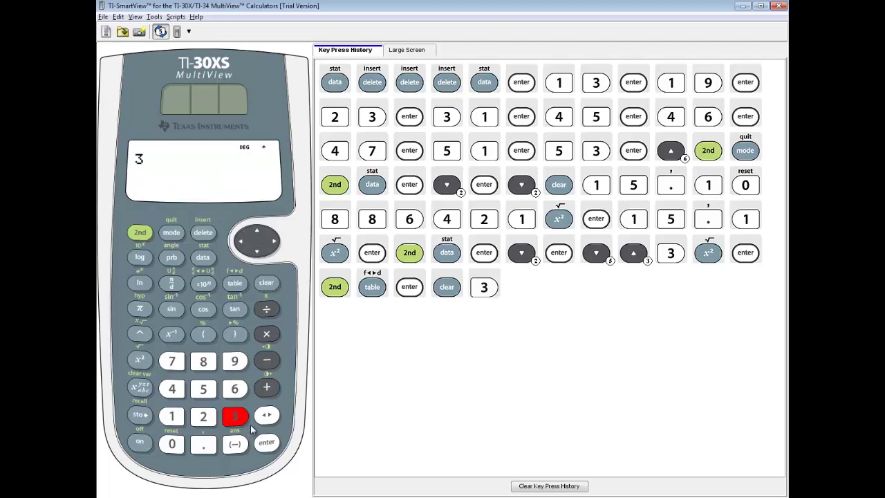
{"action": "left_click", "coordinate": [266, 286]}
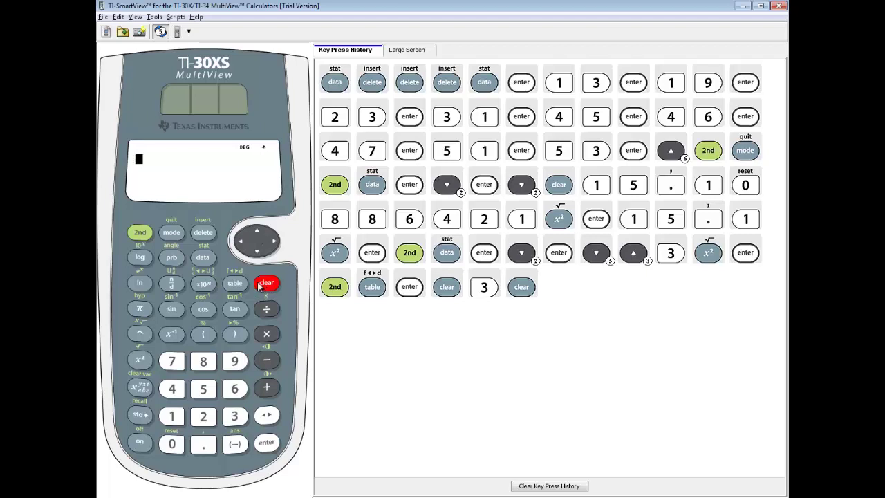
{"action": "left_click", "coordinate": [140, 234]}
{"action": "left_click", "coordinate": [202, 257]}
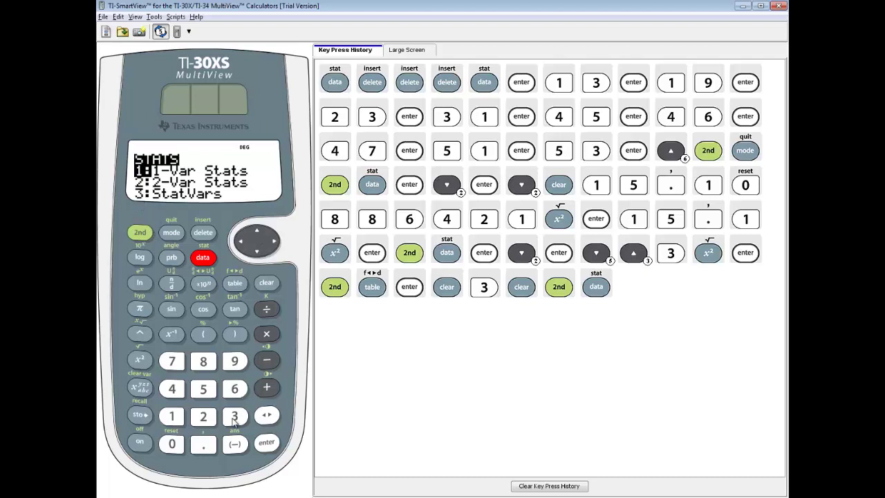
{"action": "left_click", "coordinate": [235, 417]}
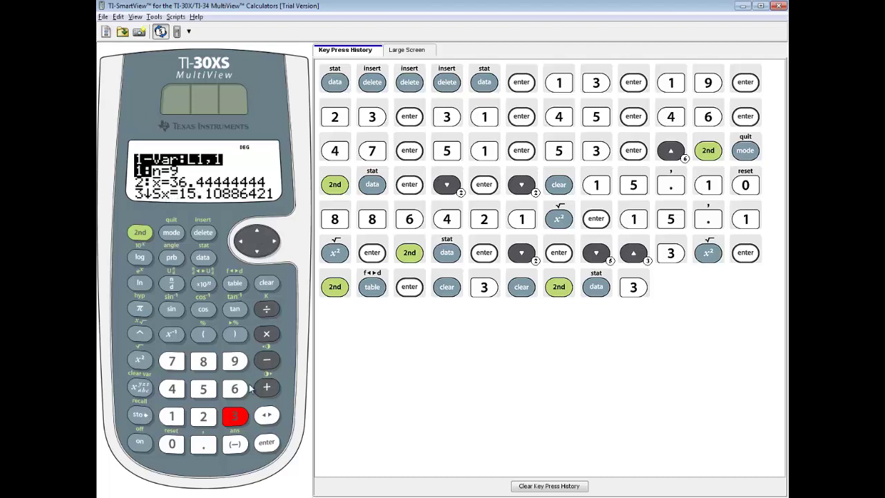
{"action": "left_click", "coordinate": [235, 419]}
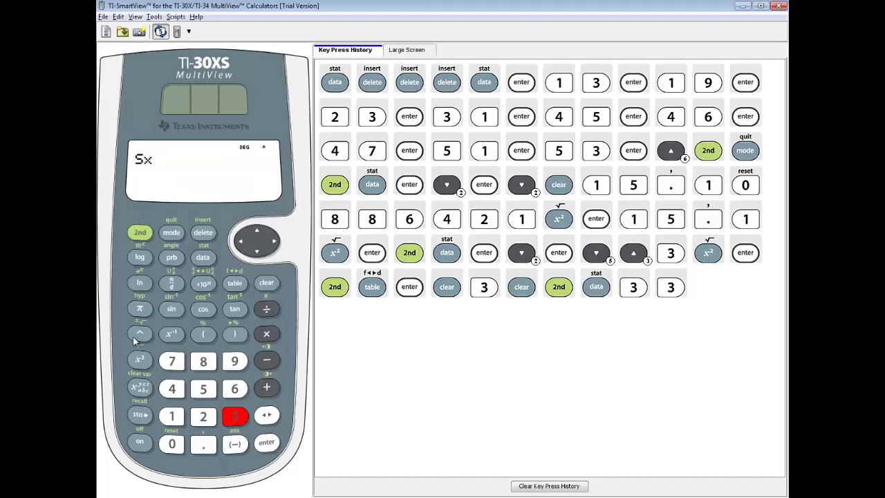
{"action": "left_click", "coordinate": [142, 363]}
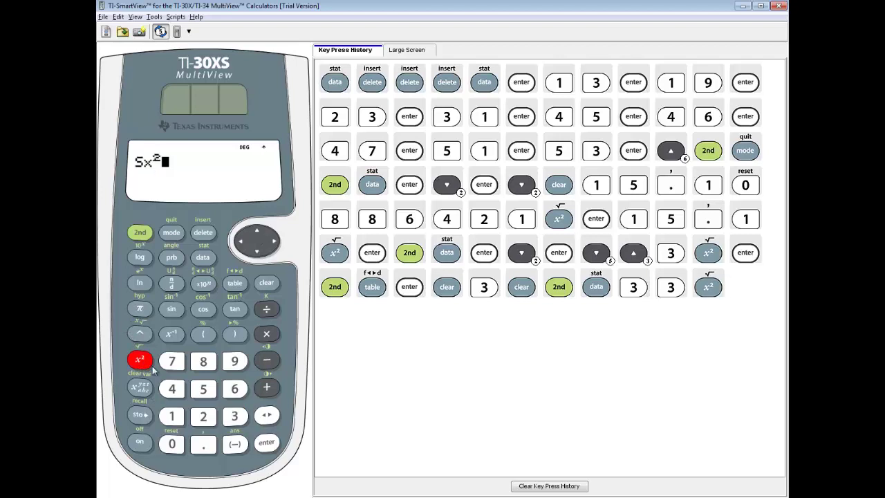
{"action": "left_click", "coordinate": [267, 443]}
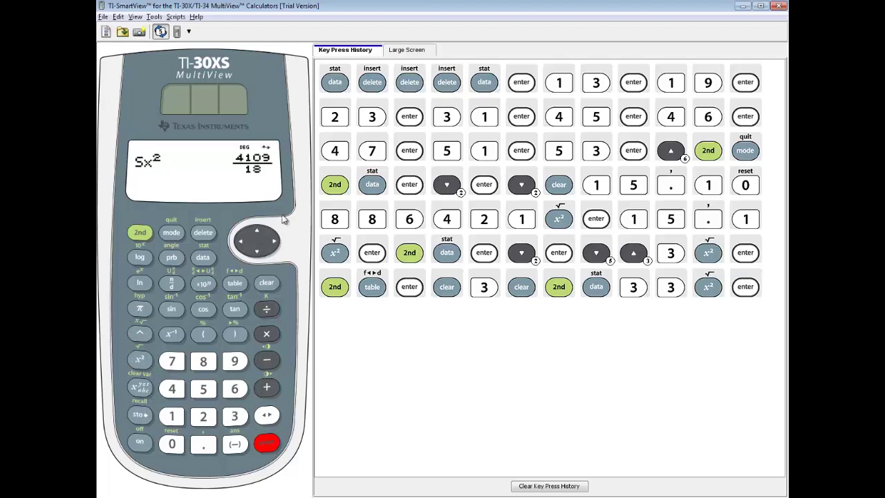
- Switch the display mode from MATHPRINT to CLASSIC and quit to the home screen
{"action": "left_click", "coordinate": [176, 234]}
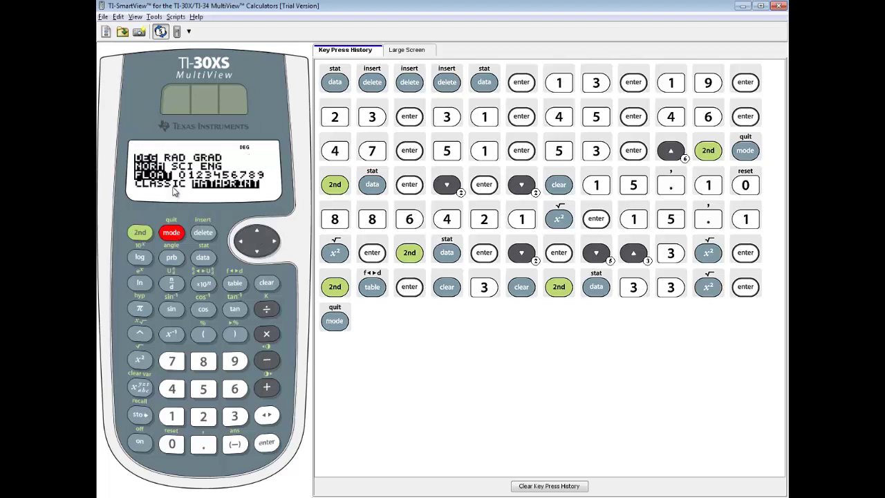
{"action": "left_click", "coordinate": [258, 253]}
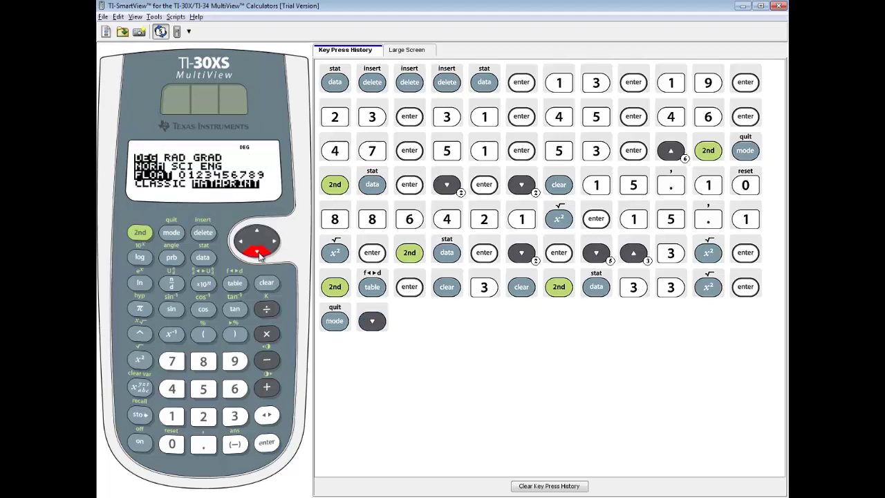
{"action": "left_click", "coordinate": [257, 254]}
{"action": "left_click", "coordinate": [270, 445]}
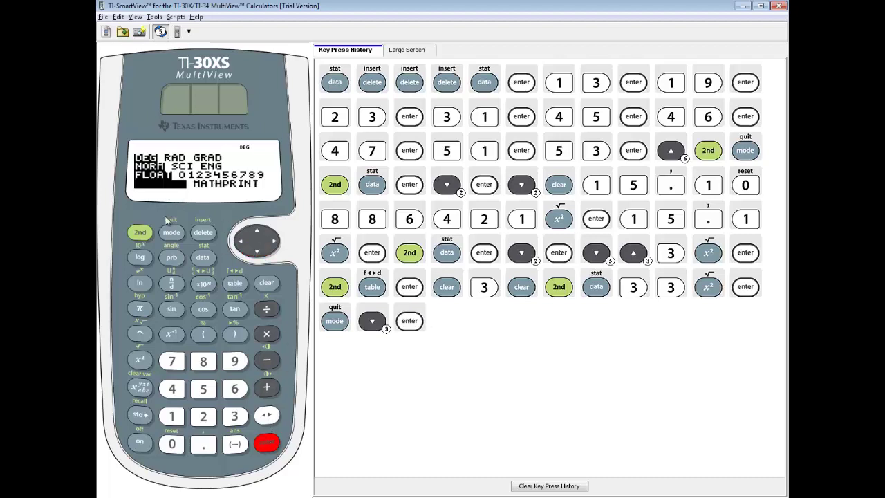
{"action": "left_click", "coordinate": [140, 232]}
{"action": "left_click", "coordinate": [179, 233]}
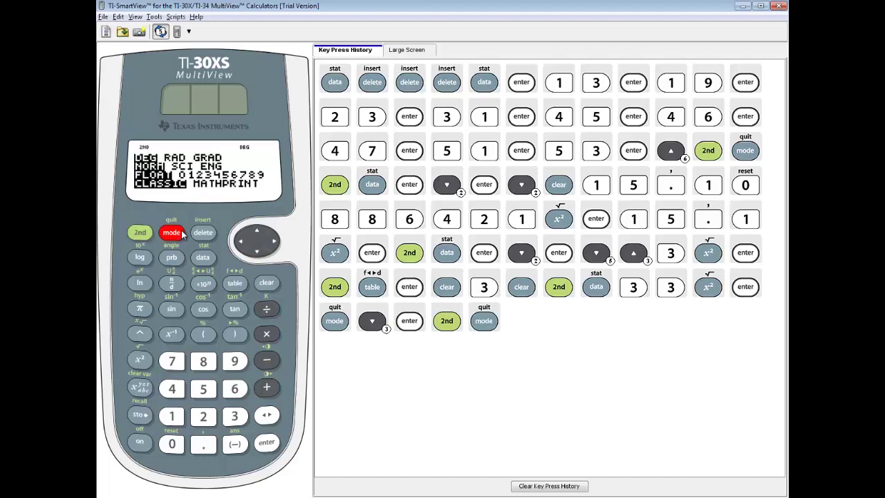
- Recall Sx from StatVars, square it, and evaluate to get 228.2777778 in Classic mode
{"action": "left_click", "coordinate": [142, 233]}
{"action": "left_click", "coordinate": [203, 258]}
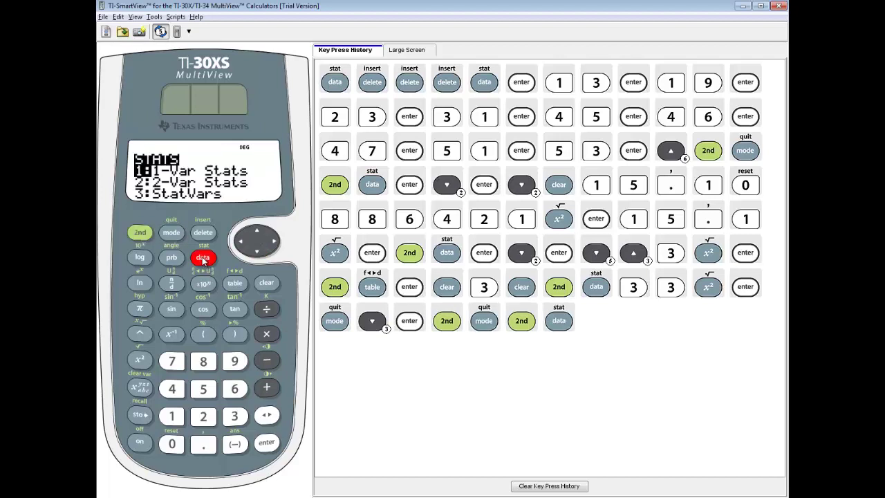
{"action": "left_click", "coordinate": [240, 417]}
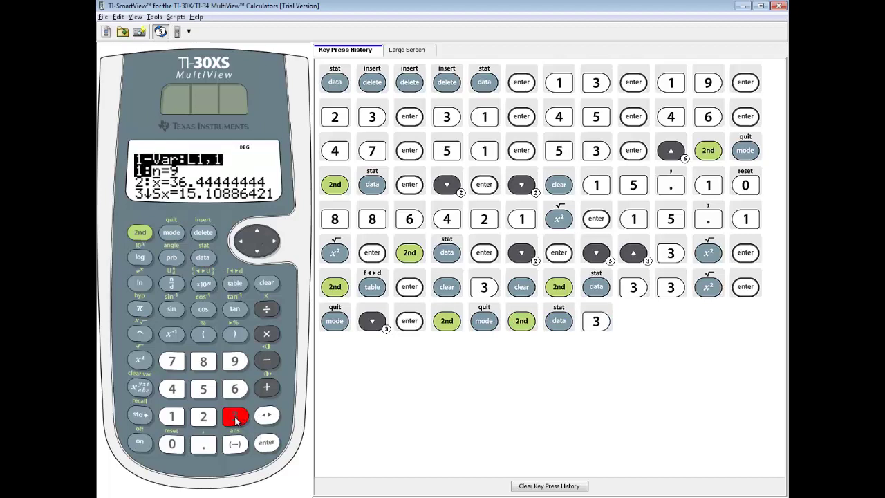
{"action": "left_click", "coordinate": [237, 418]}
{"action": "left_click", "coordinate": [139, 360]}
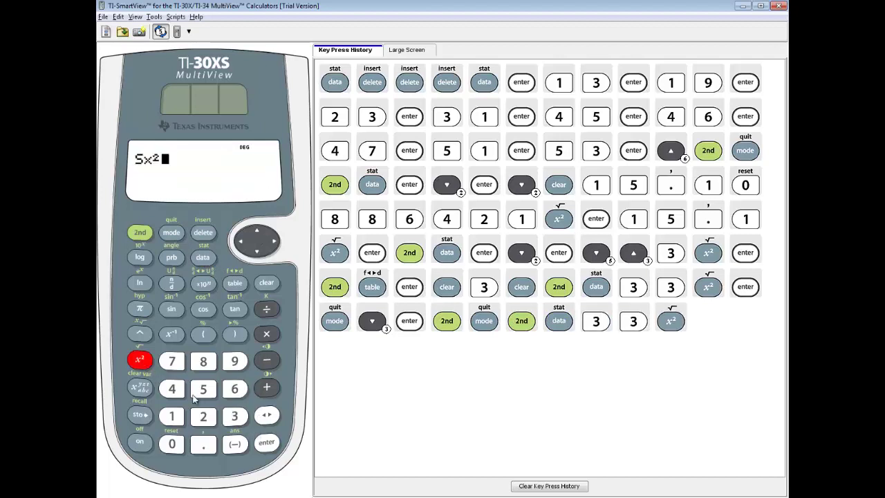
{"action": "left_click", "coordinate": [267, 444]}
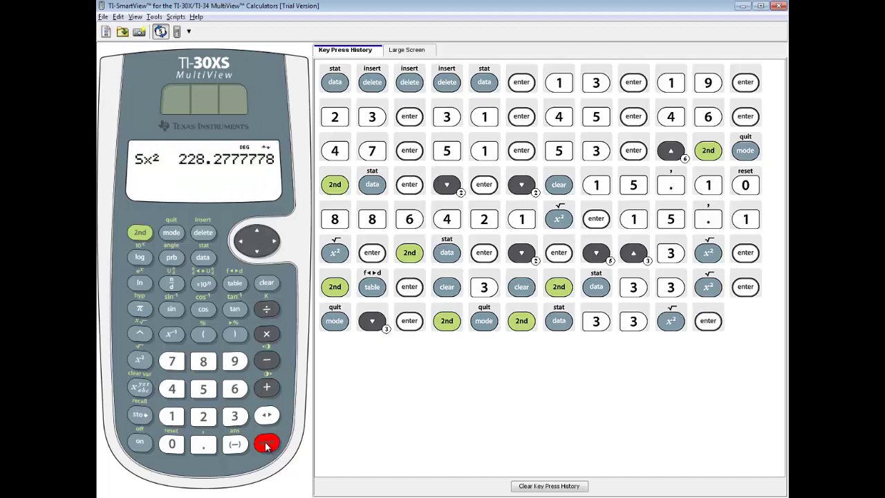
{"action": "left_click", "coordinate": [172, 233]}
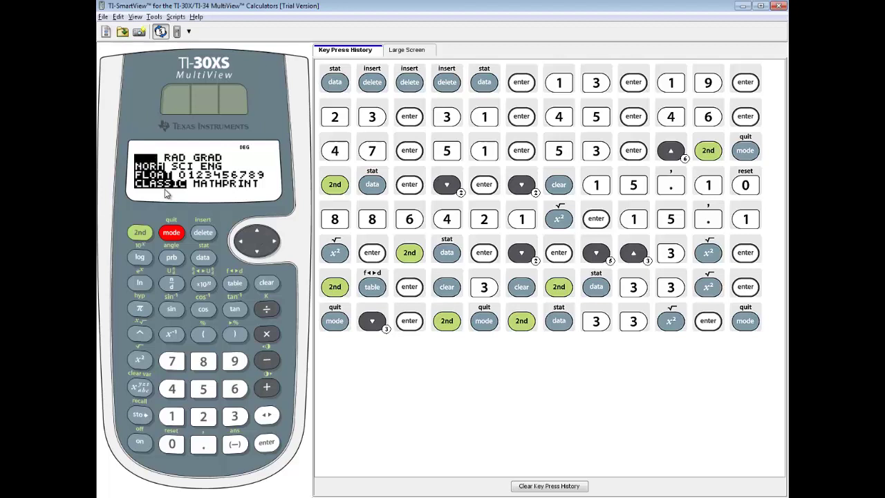
{"action": "left_click", "coordinate": [140, 233]}
{"action": "left_click", "coordinate": [171, 233]}
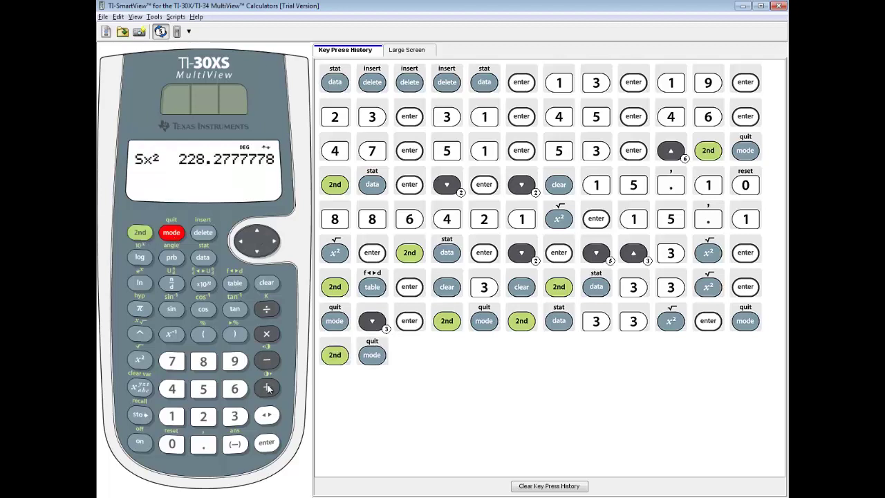